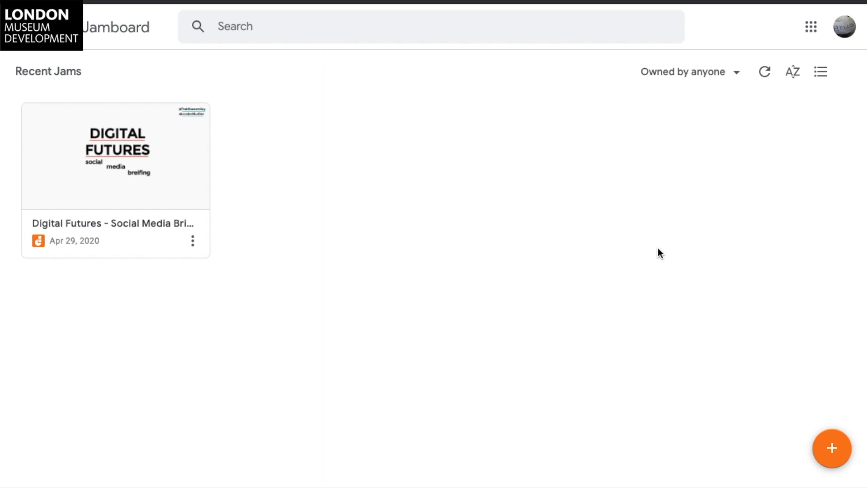
# Step: Create a new Jam and rename it "Project Idea"
pyautogui.click(836, 447)
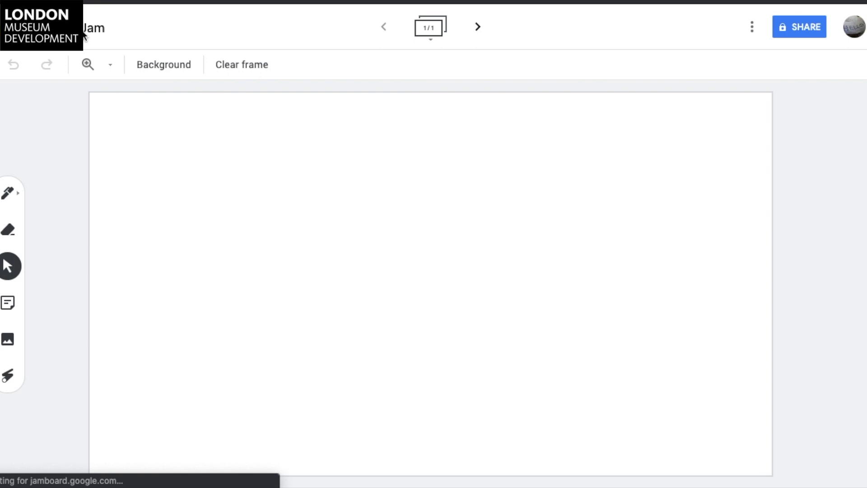
pyautogui.click(86, 29)
pyautogui.click(392, 253)
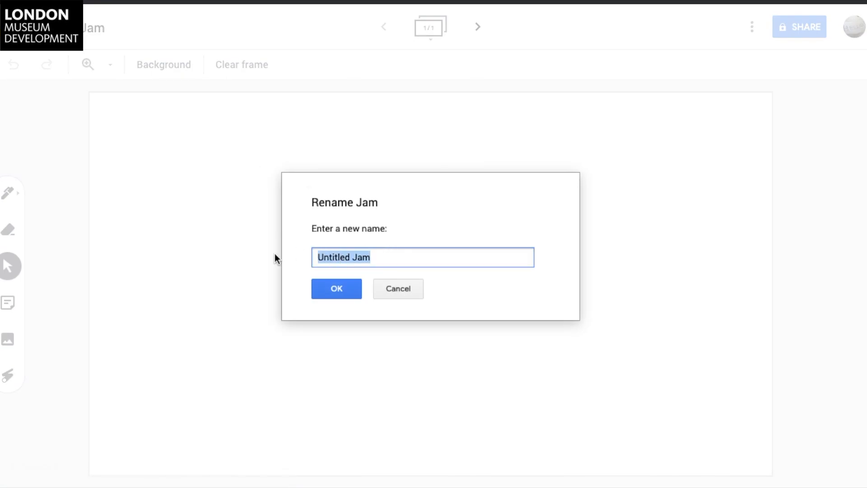
pyautogui.write('P')
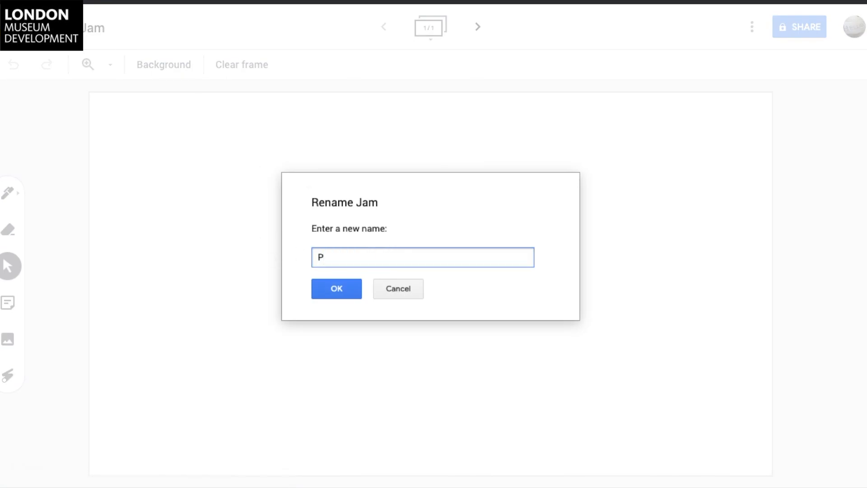
pyautogui.write('roject Idea')
pyautogui.click(339, 291)
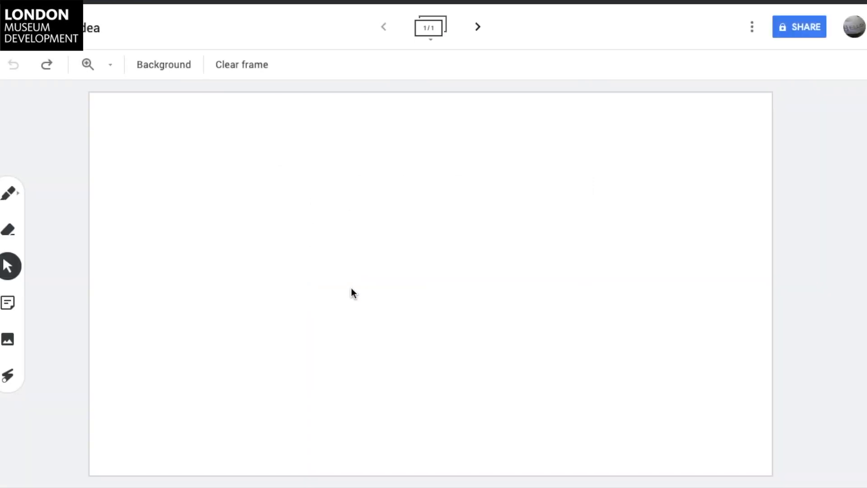
# Step: Add a transparent sticky note reading "PROJECT IDEAS", enlarge it and place it as a title in the frame's upper-left corner
pyautogui.click(8, 302)
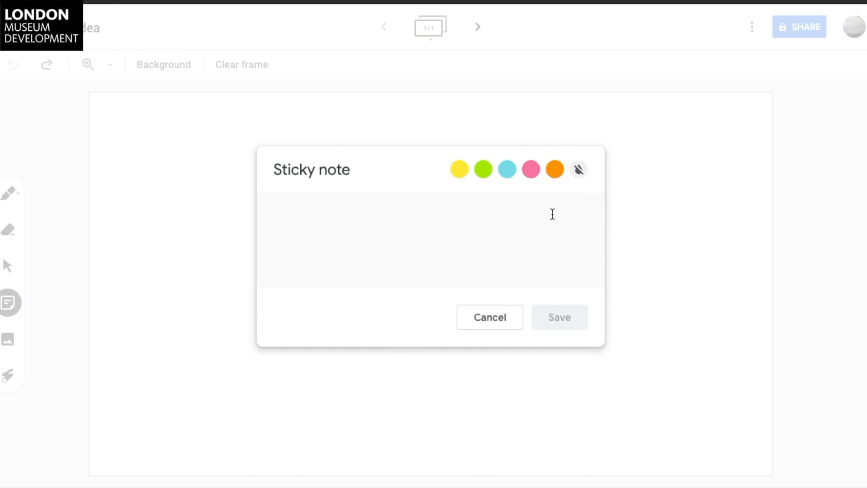
pyautogui.write('PROJECT IDEAS')
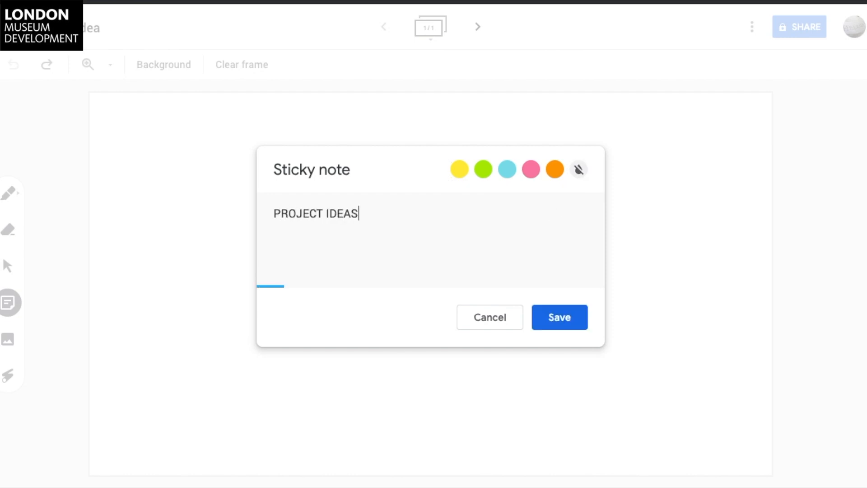
pyautogui.click(557, 316)
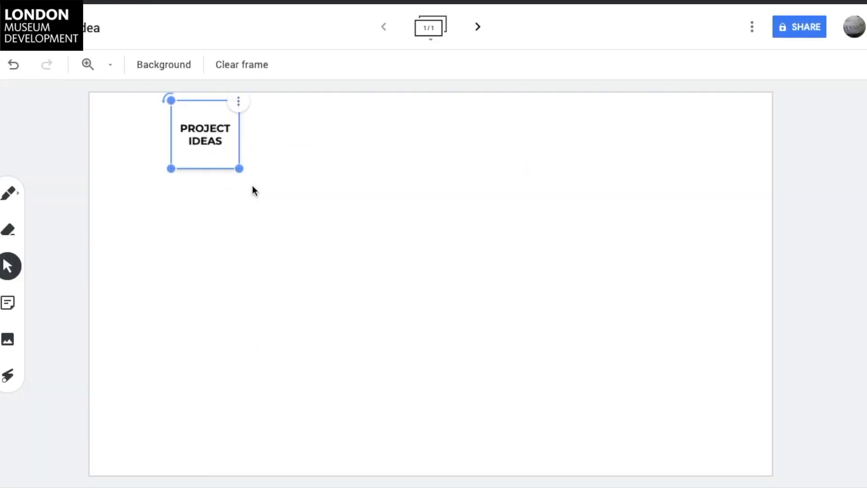
pyautogui.moveTo(240, 169); pyautogui.dragTo(325, 254)
pyautogui.moveTo(277, 213); pyautogui.dragTo(188, 164)
pyautogui.click(334, 186)
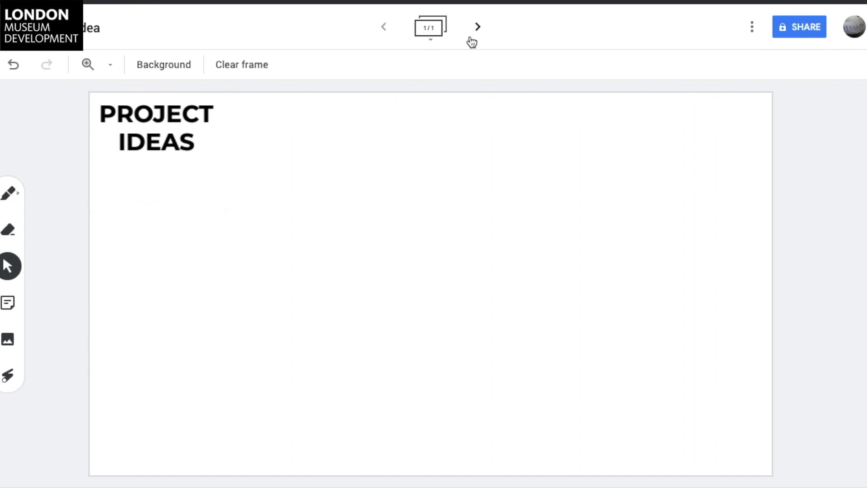
# Step: Add a second blank frame after the first one and return to the first frame's canvas
pyautogui.click(430, 29)
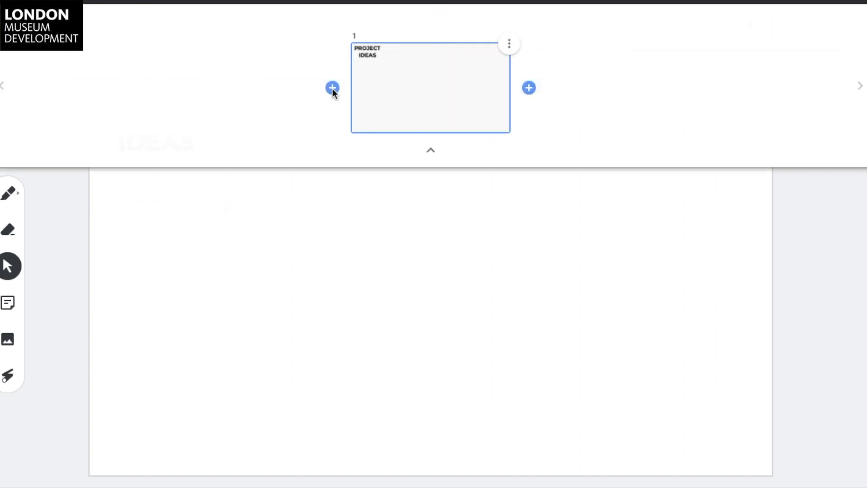
pyautogui.click(529, 88)
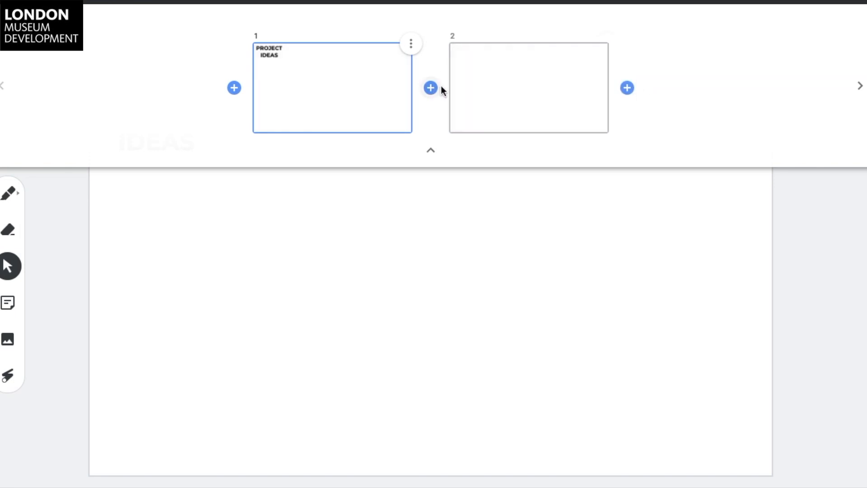
pyautogui.click(432, 151)
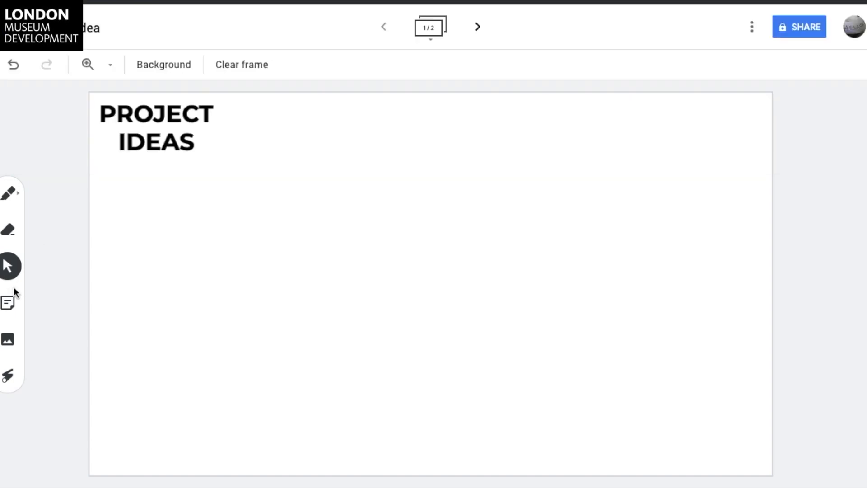
# Step: Add a yellow sticky note reading "WHAT ARE YOUR PROJECT IDEAS", enlarge it and place it in the middle of the frame
pyautogui.click(14, 302)
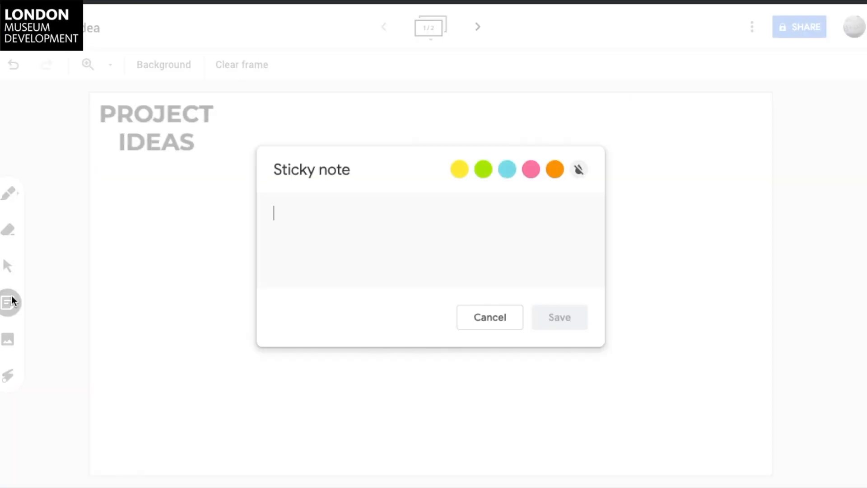
pyautogui.click(459, 176)
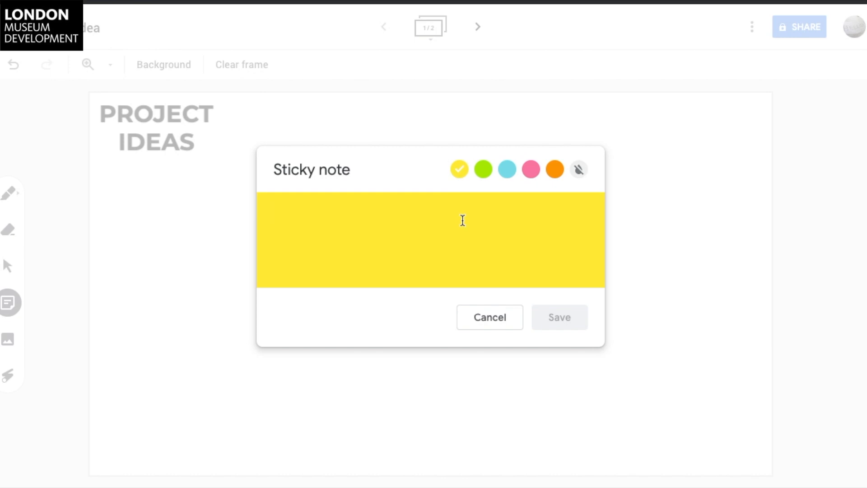
pyautogui.write('WHAT ARE YOUR PR')
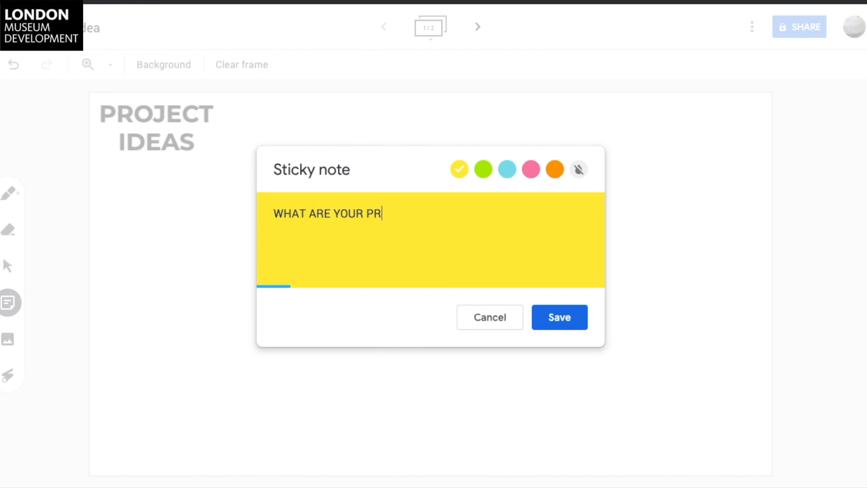
pyautogui.write('OJECT IDEAS')
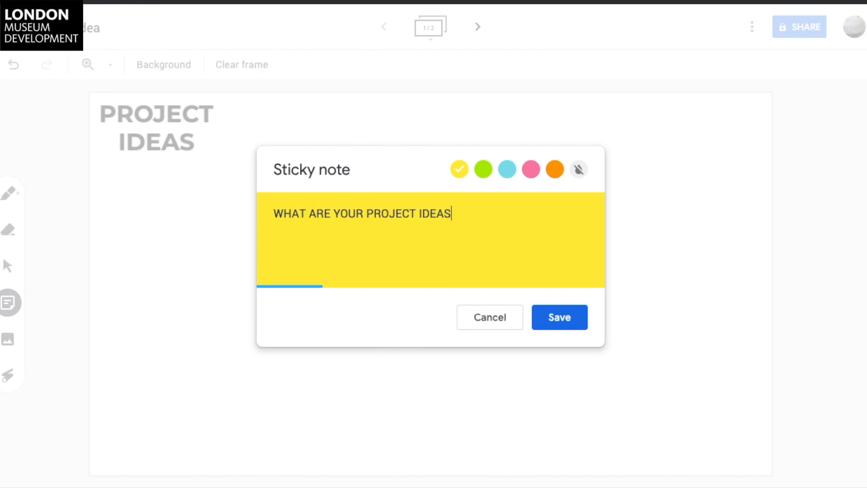
pyautogui.click(564, 319)
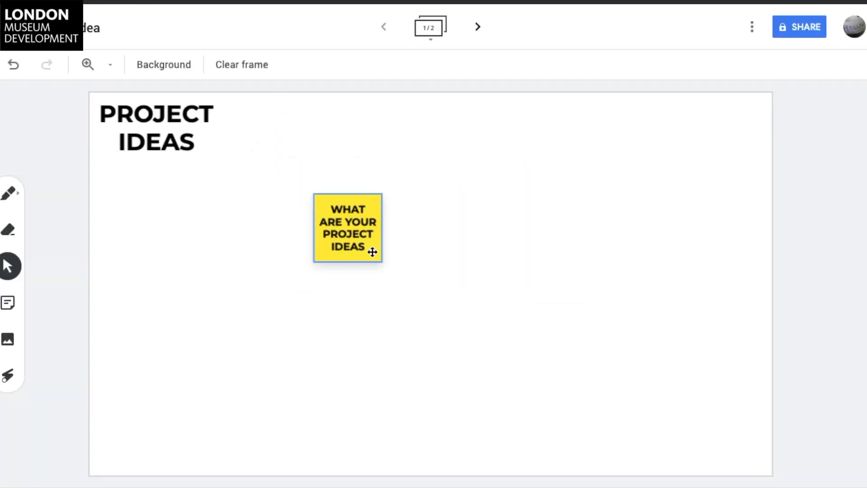
pyautogui.moveTo(470, 289); pyautogui.dragTo(513, 331)
pyautogui.moveTo(476, 305); pyautogui.dragTo(442, 308)
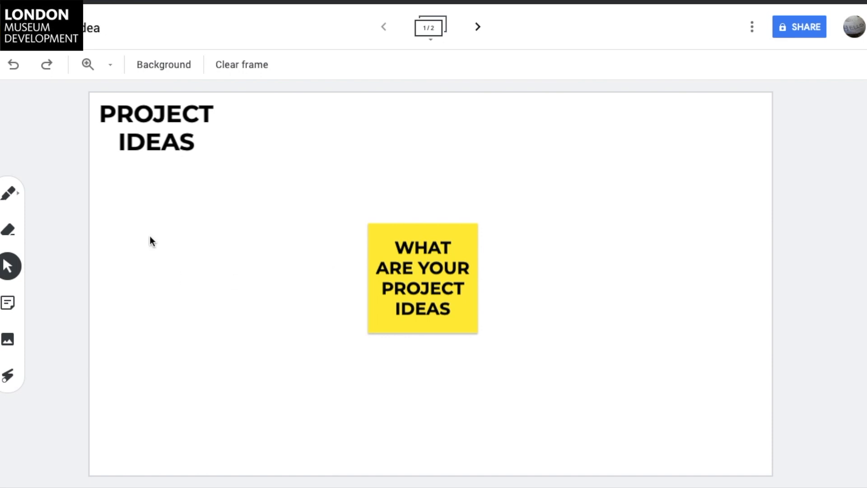
# Step: Add a small blue sticky note reading "A COOL VIDEO" and place it above and to the right of the yellow note
pyautogui.click(9, 304)
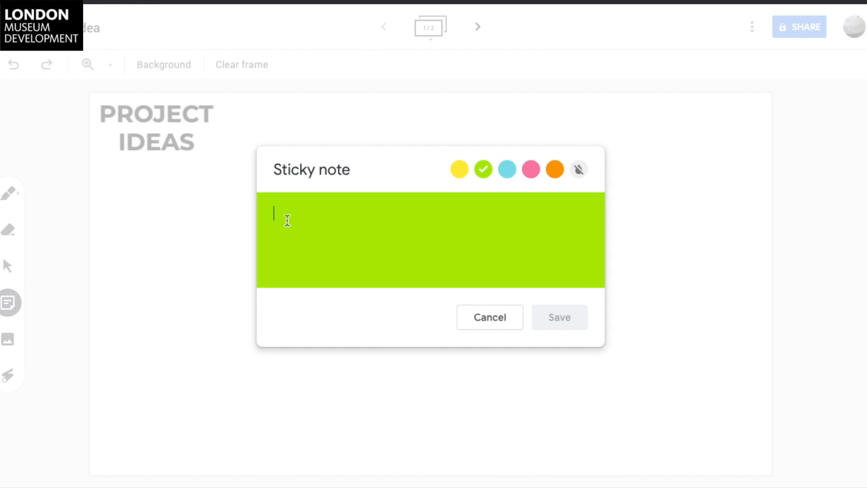
pyautogui.write('A CO')
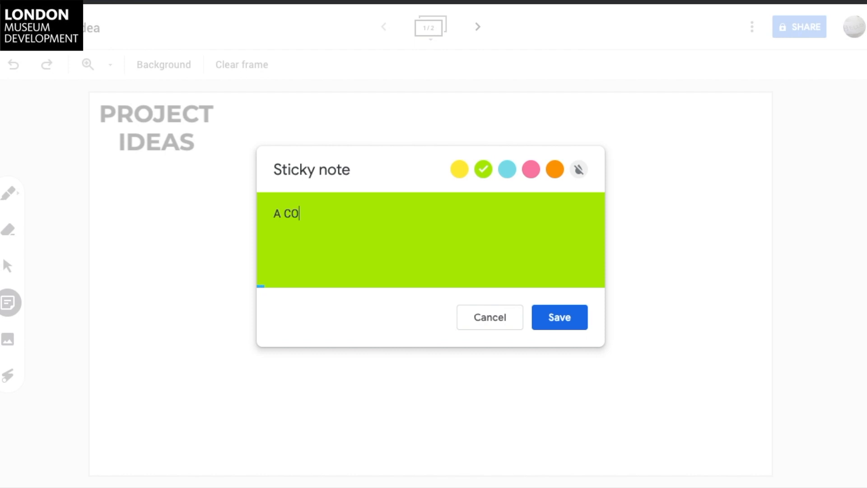
pyautogui.write('OL VIDEO')
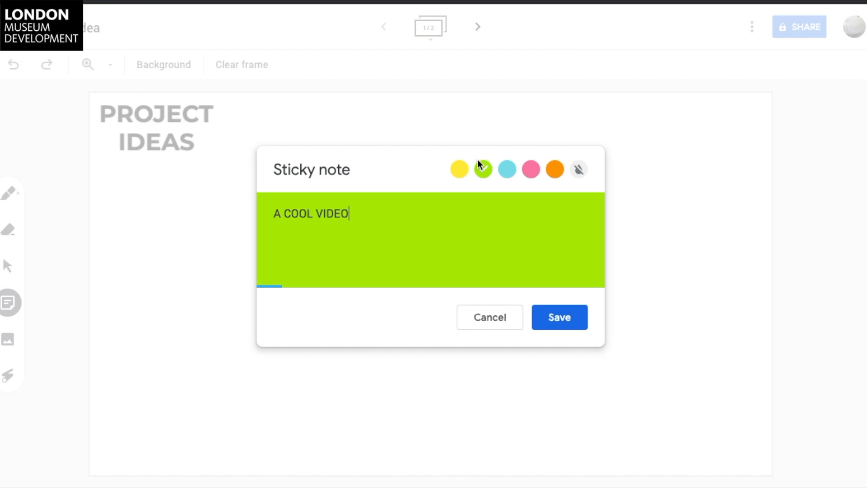
pyautogui.click(507, 170)
pyautogui.click(560, 317)
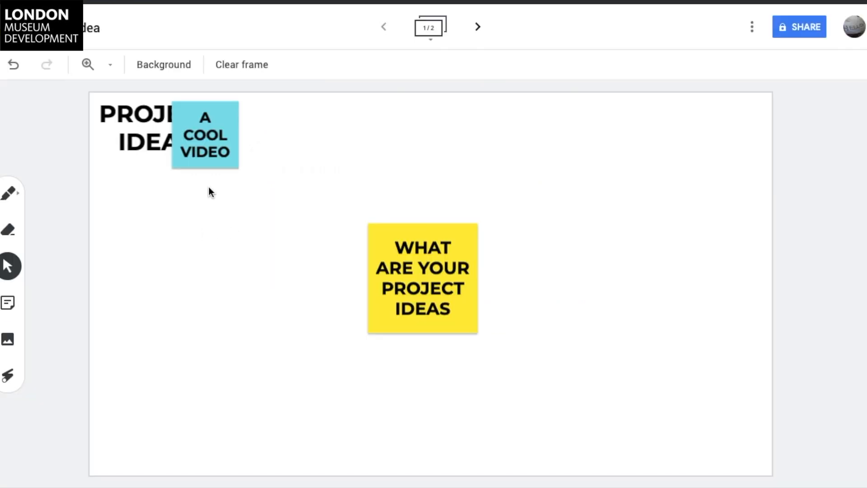
pyautogui.moveTo(211, 159); pyautogui.dragTo(588, 194)
pyautogui.click(595, 256)
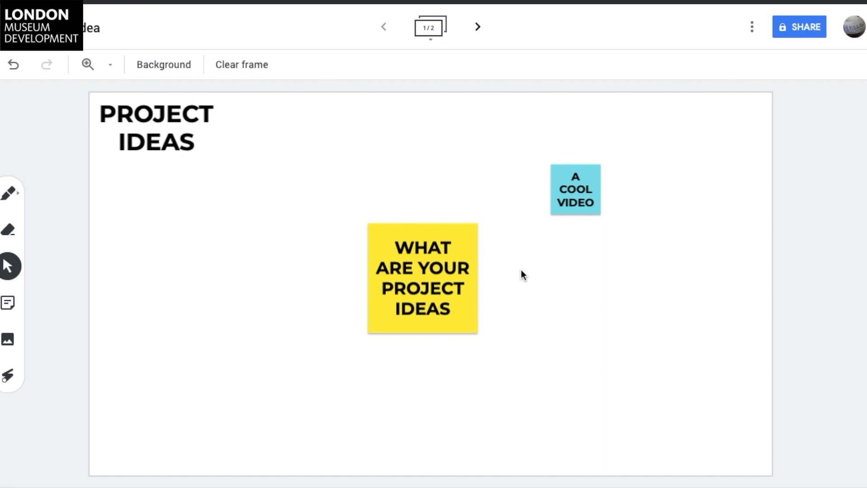
# Step: Draw a blue pen line connecting the "A COOL VIDEO" note to the top of the yellow note
pyautogui.click(8, 195)
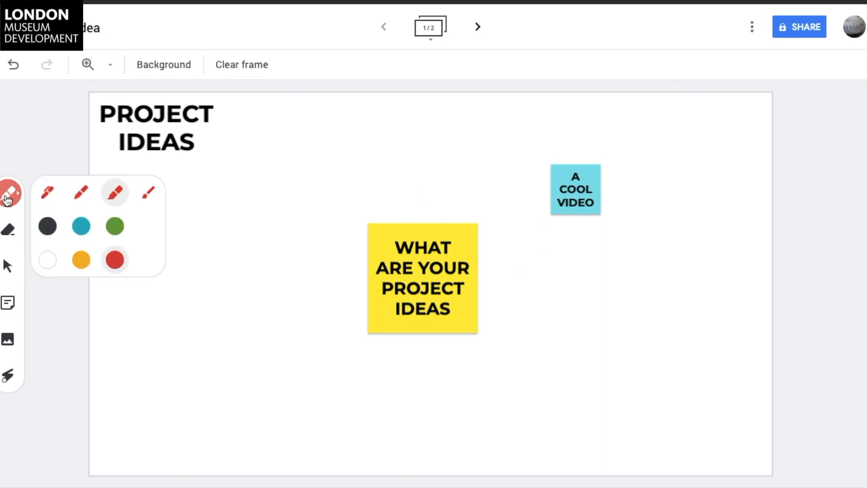
pyautogui.click(48, 198)
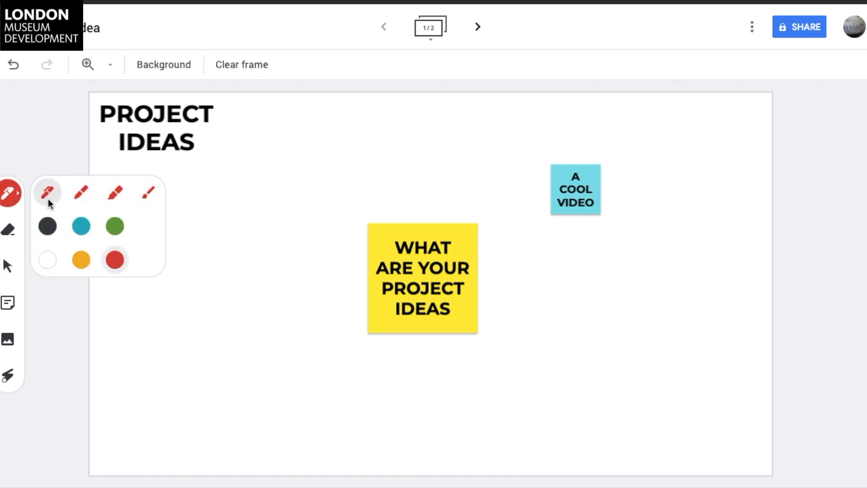
pyautogui.click(83, 232)
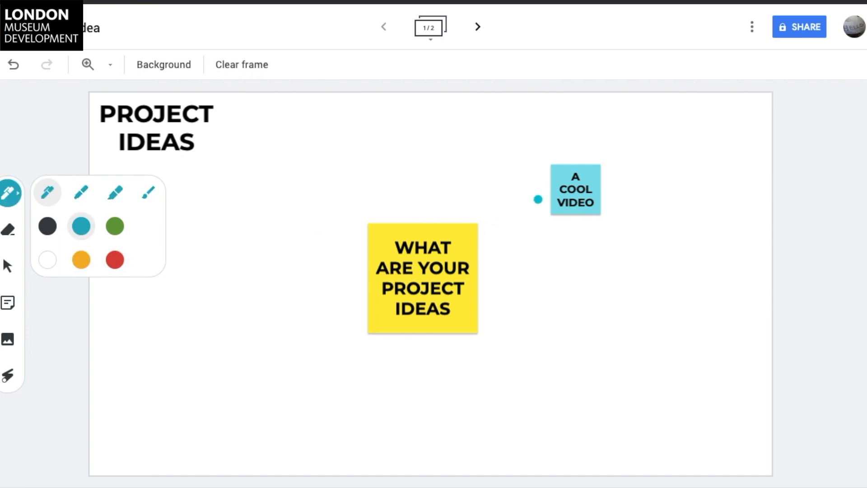
pyautogui.moveTo(545, 186)
pyautogui.mouseDown()
pyautogui.moveTo(461, 188)
pyautogui.moveTo(458, 213)
pyautogui.mouseUp()
# Step: Mark the word "YOUR" on the yellow note with the blue highlighter
pyautogui.click(20, 194)
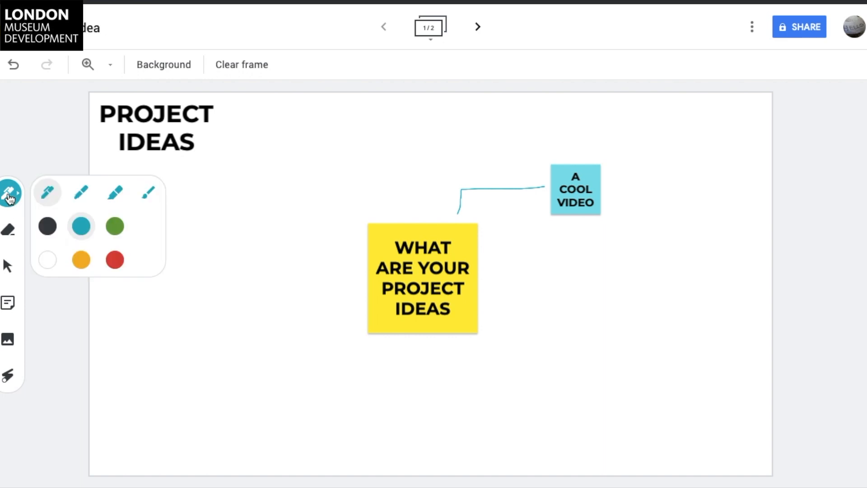
pyautogui.click(115, 194)
pyautogui.moveTo(413, 267); pyautogui.dragTo(469, 266)
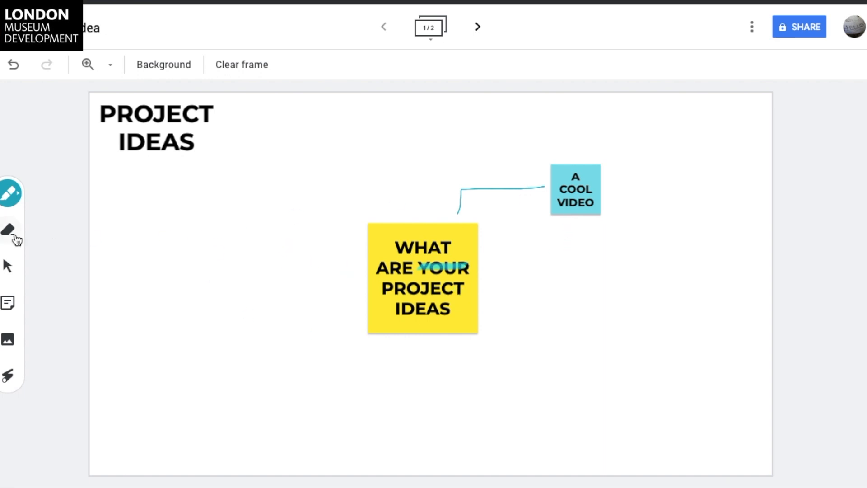
# Step: Paint a large P-shaped stroke near the frame's upper-right corner and a looping stroke below the title with the green brush
pyautogui.click(9, 193)
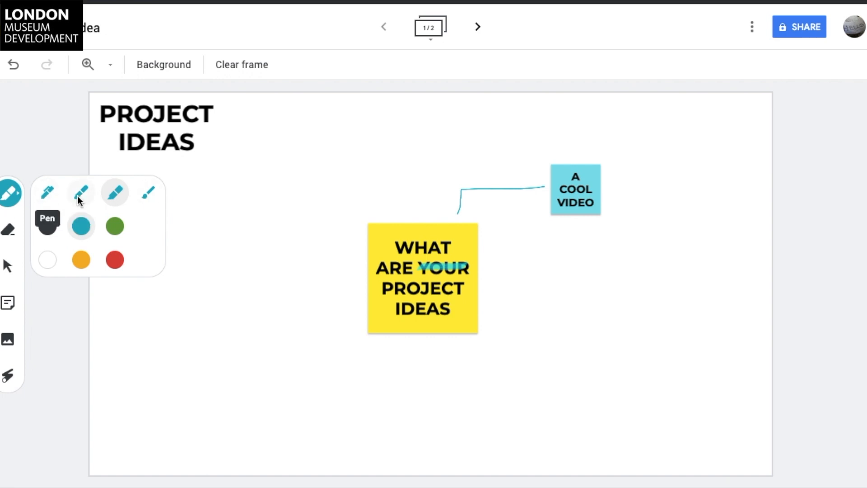
pyautogui.click(143, 196)
pyautogui.click(114, 226)
pyautogui.moveTo(638, 150)
pyautogui.mouseDown()
pyautogui.moveTo(724, 178)
pyautogui.moveTo(676, 135)
pyautogui.mouseUp()
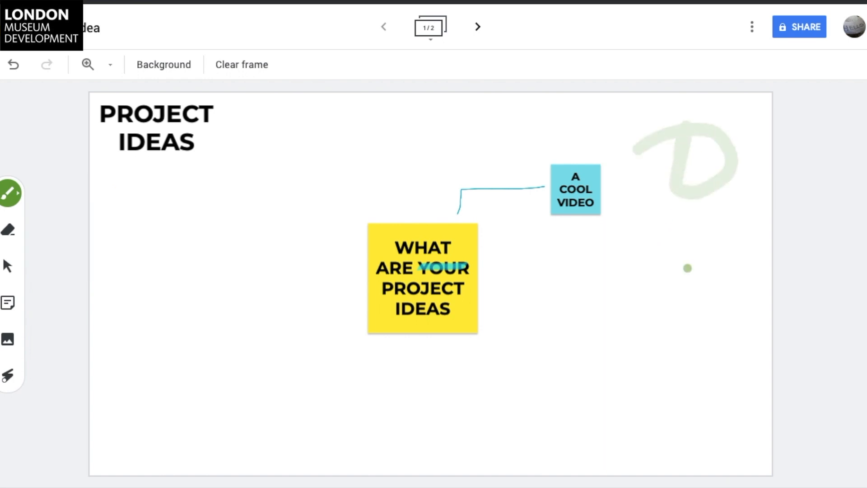
pyautogui.moveTo(151, 179)
pyautogui.mouseDown()
pyautogui.moveTo(141, 238)
pyautogui.moveTo(137, 211)
pyautogui.moveTo(293, 151)
pyautogui.mouseUp()
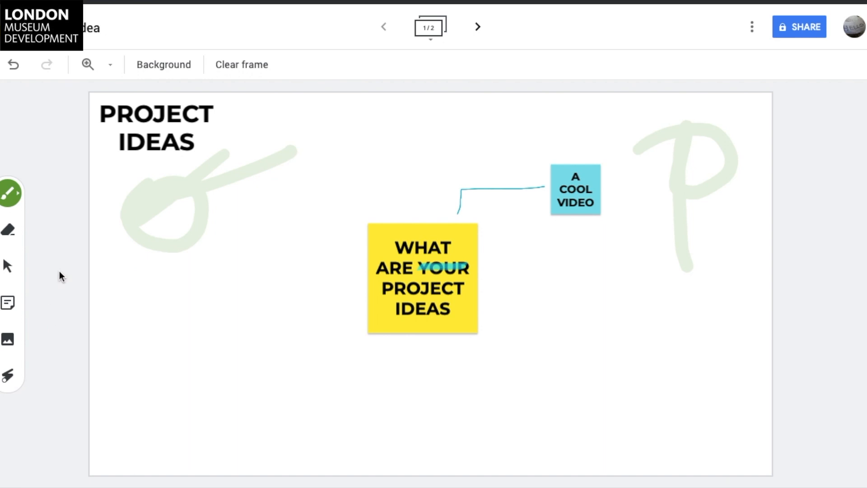
pyautogui.click(7, 199)
pyautogui.click(14, 196)
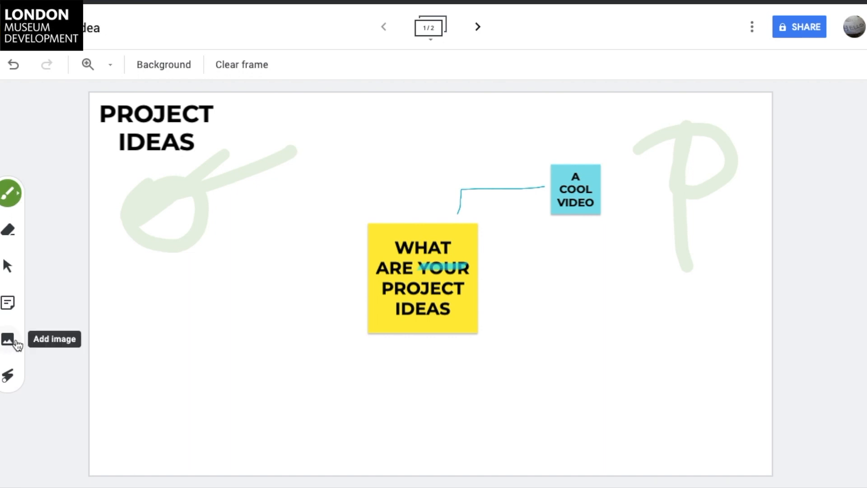
# Step: Go to the second frame and set its background to the blue-lined grid on white
pyautogui.click(477, 28)
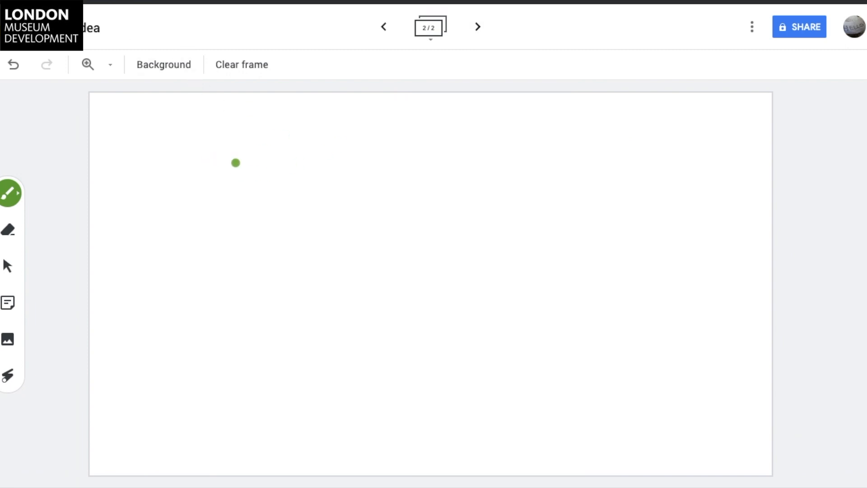
pyautogui.click(165, 75)
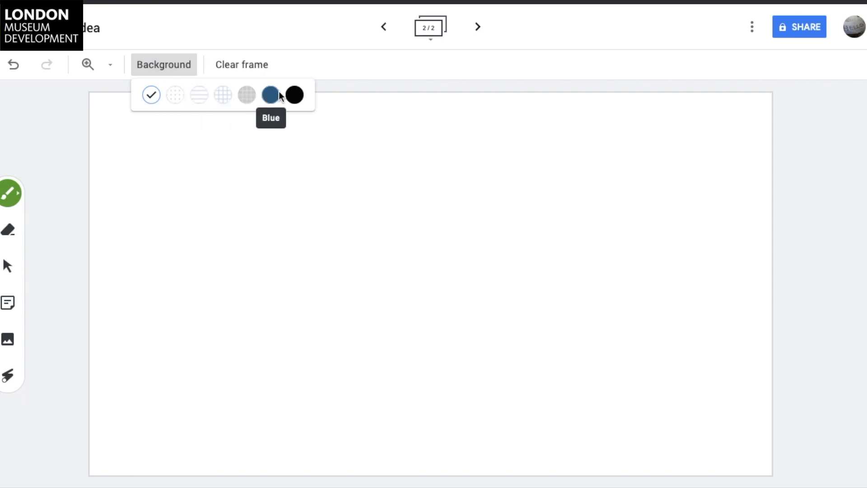
pyautogui.click(222, 97)
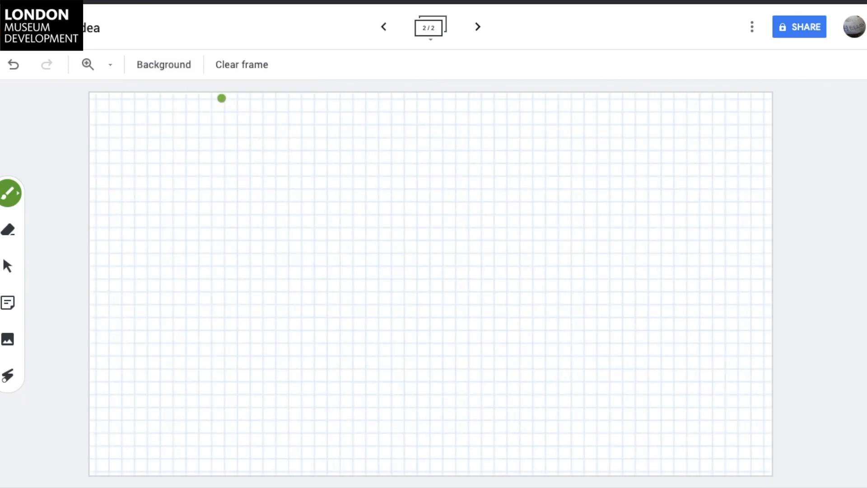
# Step: Search Google Images for "cool video" and insert the picture of three men in sunglasses near the frame's centre
pyautogui.click(10, 348)
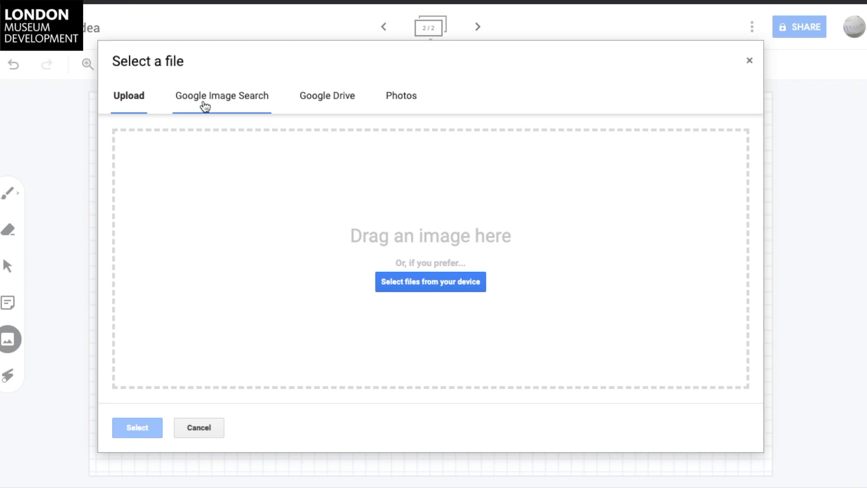
pyautogui.click(205, 106)
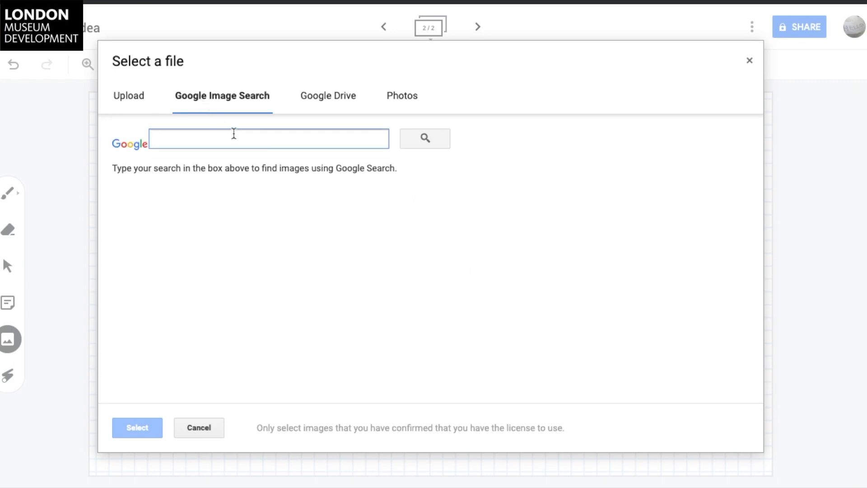
pyautogui.write('cool video')
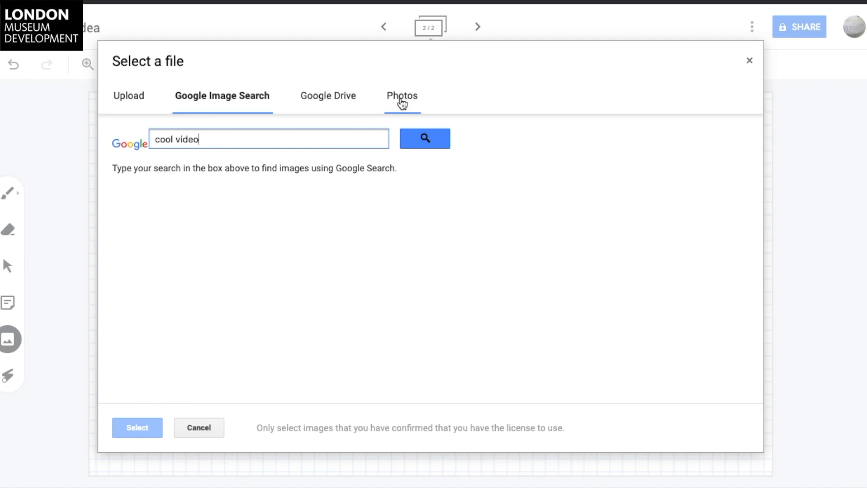
pyautogui.click(431, 145)
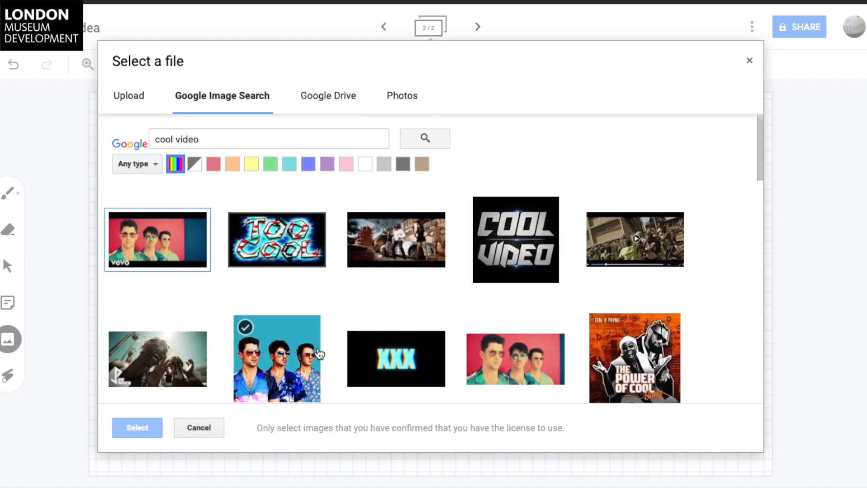
pyautogui.click(296, 365)
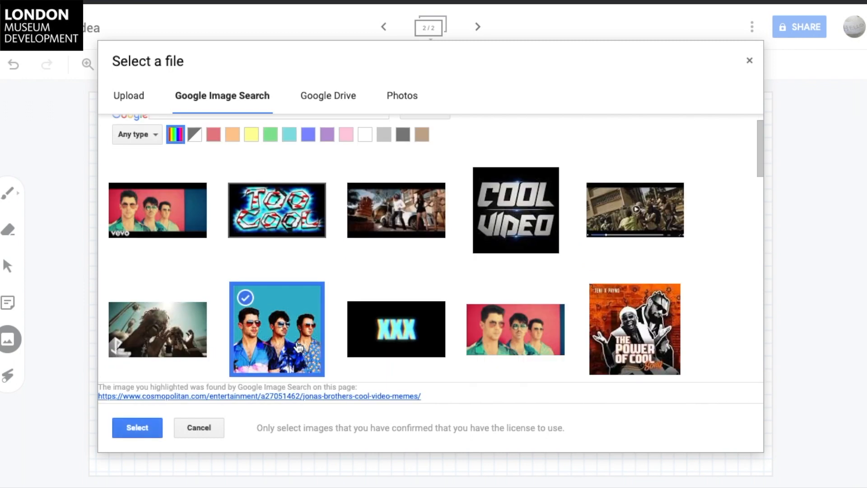
pyautogui.click(142, 431)
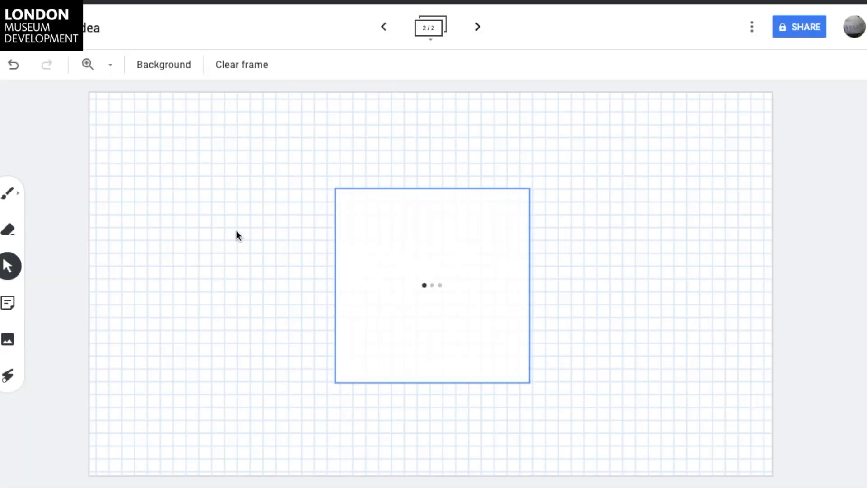
pyautogui.moveTo(391, 241)
pyautogui.mouseDown()
pyautogui.moveTo(373, 232)
pyautogui.moveTo(380, 239)
pyautogui.mouseUp()
pyautogui.click(574, 261)
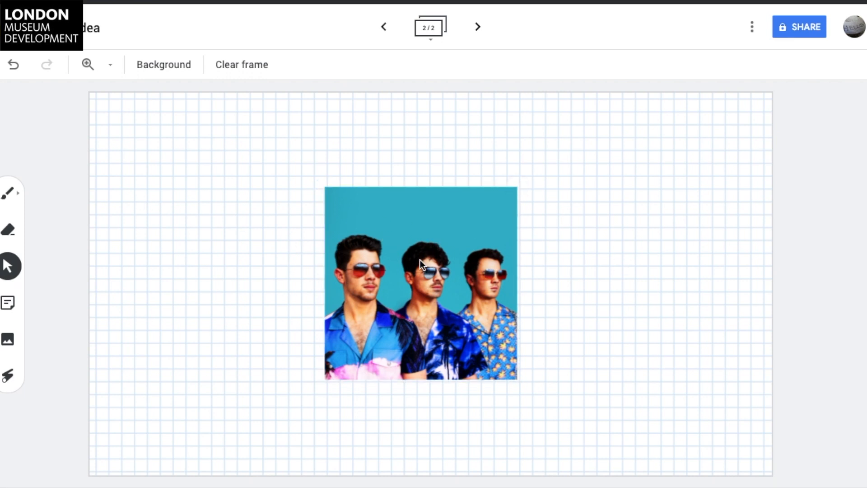
# Step: Add a sticky note with no background colour reading "Have the Jonas Brothers come to the museum"
pyautogui.click(8, 303)
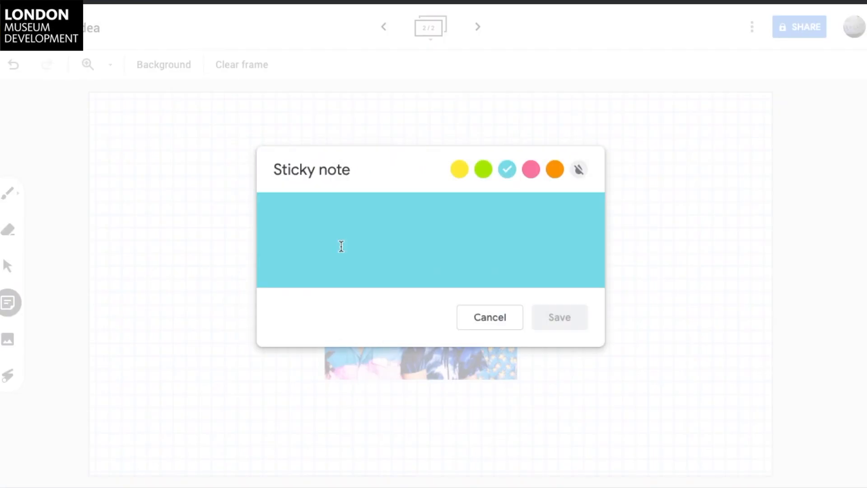
pyautogui.write('Have he')
pyautogui.write('tghe')
pyautogui.press('BackSpace')
pyautogui.press('BackSpace')
pyautogui.press('BackSpace')
pyautogui.write('he Jonas Brothers come to the museum')
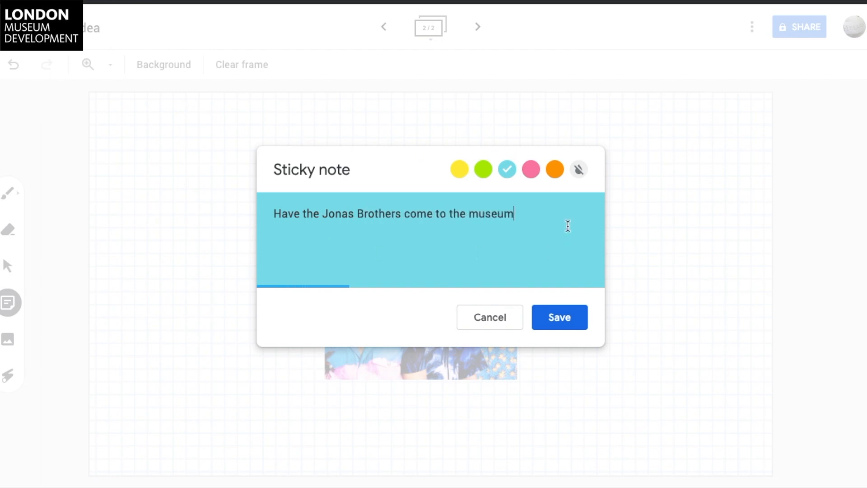
pyautogui.click(579, 169)
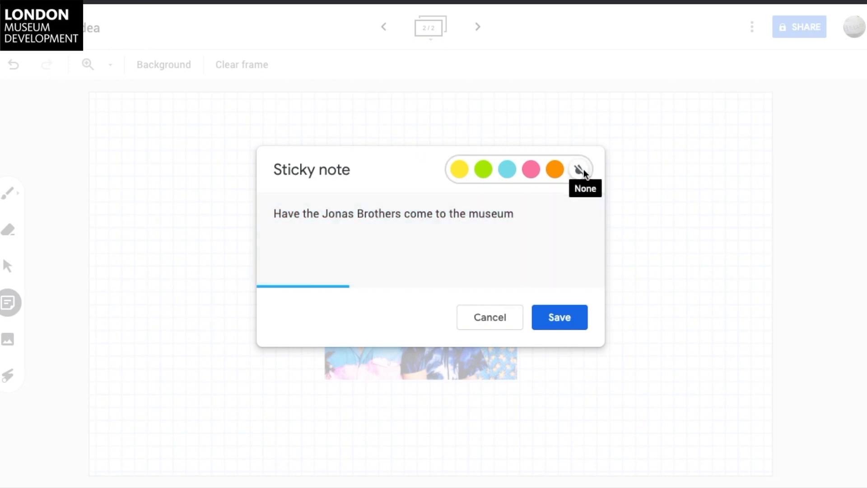
pyautogui.click(560, 317)
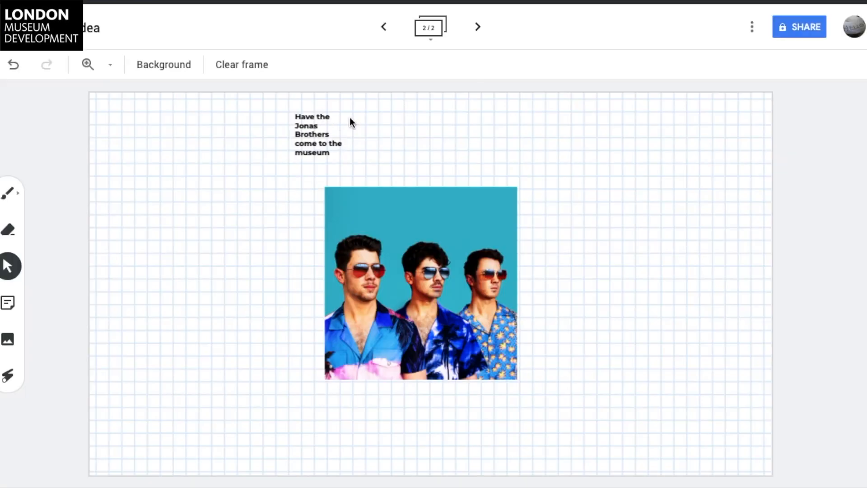
# Step: Enlarge the "Have the Jonas Brothers come to the museum" text and move it to the frame's upper-left corner
pyautogui.click(354, 152)
pyautogui.moveTo(352, 169); pyautogui.dragTo(406, 221)
pyautogui.moveTo(316, 160); pyautogui.dragTo(112, 138)
pyautogui.moveTo(201, 198); pyautogui.dragTo(249, 203)
pyautogui.click(289, 236)
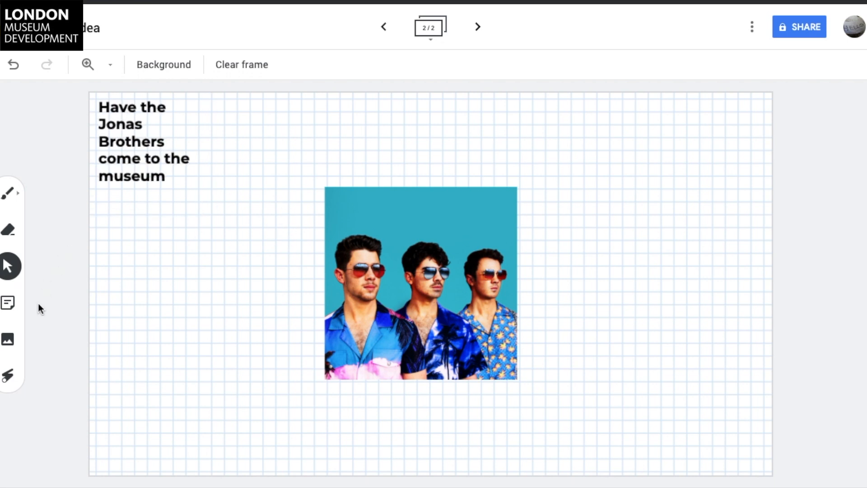
# Step: Discard the blank sticky note and draw thin green pen strokes looping across the lower part of the picture
pyautogui.click(8, 305)
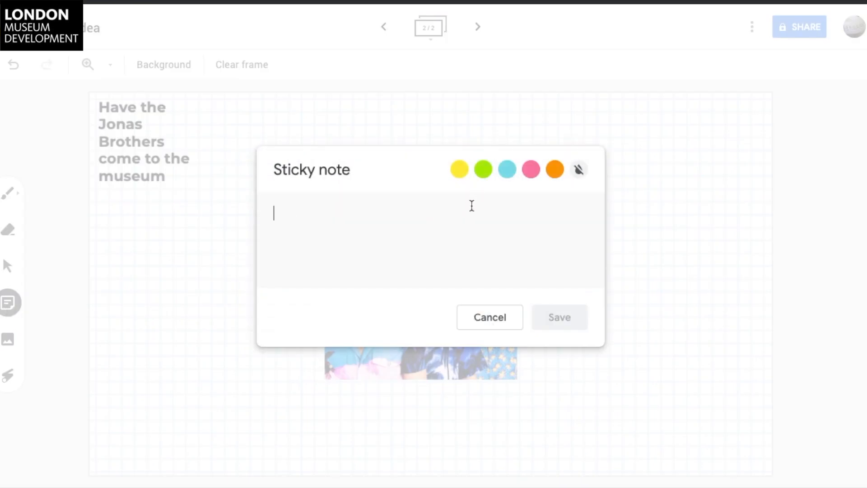
pyautogui.click(487, 322)
pyautogui.click(9, 195)
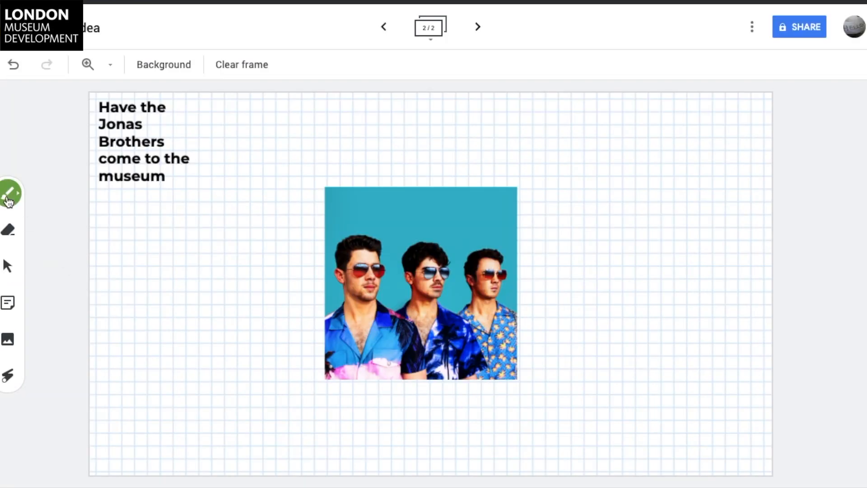
pyautogui.click(10, 195)
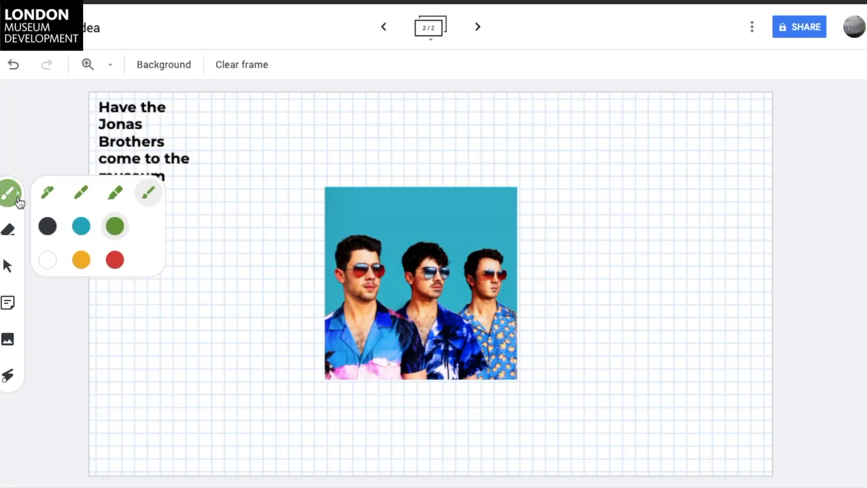
pyautogui.click(47, 193)
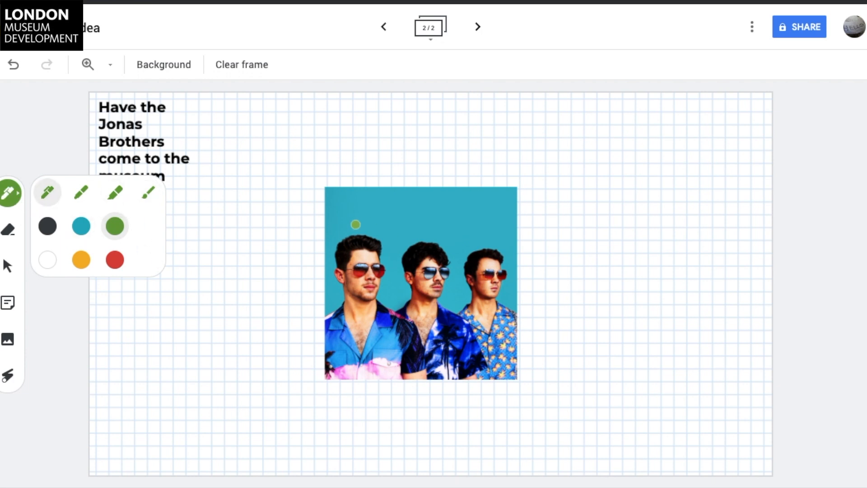
pyautogui.moveTo(320, 302); pyautogui.dragTo(345, 319)
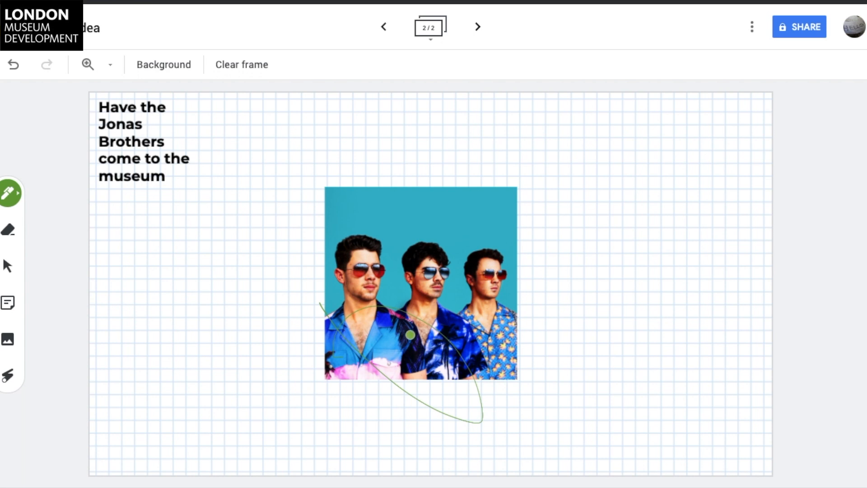
pyautogui.moveTo(460, 321); pyautogui.dragTo(541, 376)
# Step: Search Google Images for "Jonas Brothers hairstyles" and insert the portrait of a dark-haired man looking sideways
pyautogui.click(7, 339)
pyautogui.moveTo(234, 131); pyautogui.dragTo(112, 131)
pyautogui.write('Jonas Brothers hair')
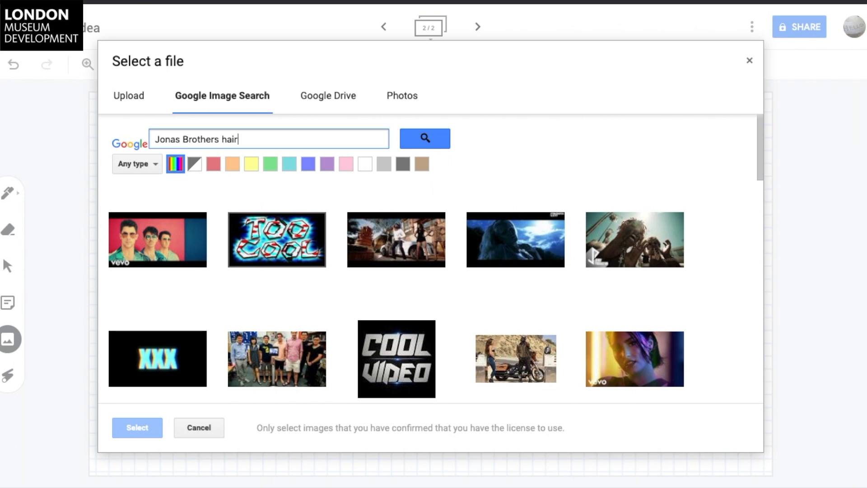
pyautogui.write('styles')
pyautogui.press('Return')
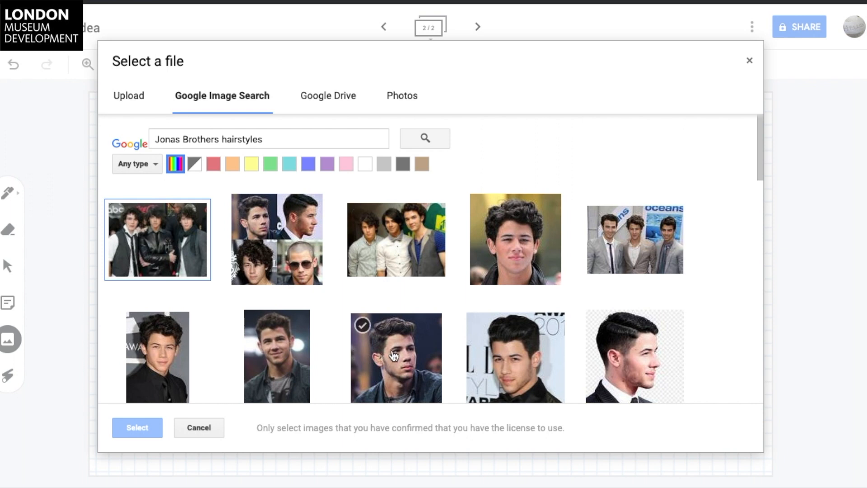
pyautogui.click(378, 353)
pyautogui.click(146, 431)
# Step: Shrink the portrait and place it near the frame's upper-right corner
pyautogui.moveTo(420, 246); pyautogui.dragTo(638, 227)
pyautogui.moveTo(750, 365); pyautogui.dragTo(649, 224)
pyautogui.moveTo(590, 222); pyautogui.dragTo(647, 190)
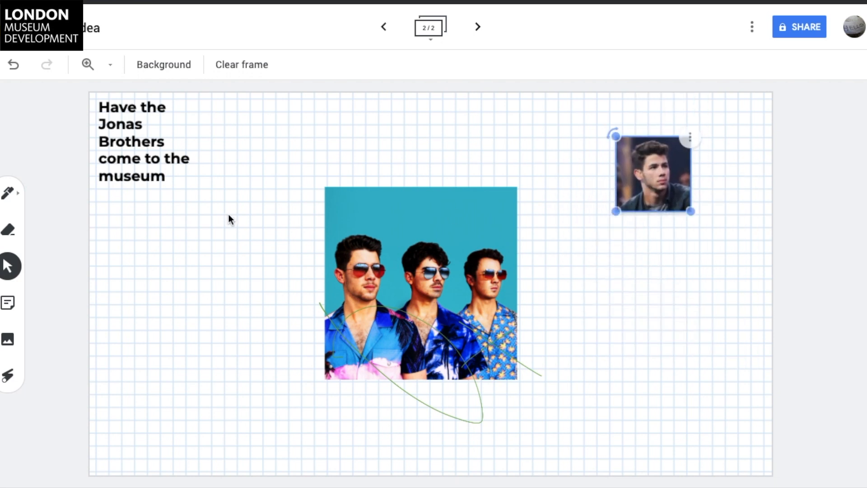
# Step: Circle the small portrait with the red brush and link it to a loop around the middle man in the large picture
pyautogui.click(20, 198)
pyautogui.click(9, 204)
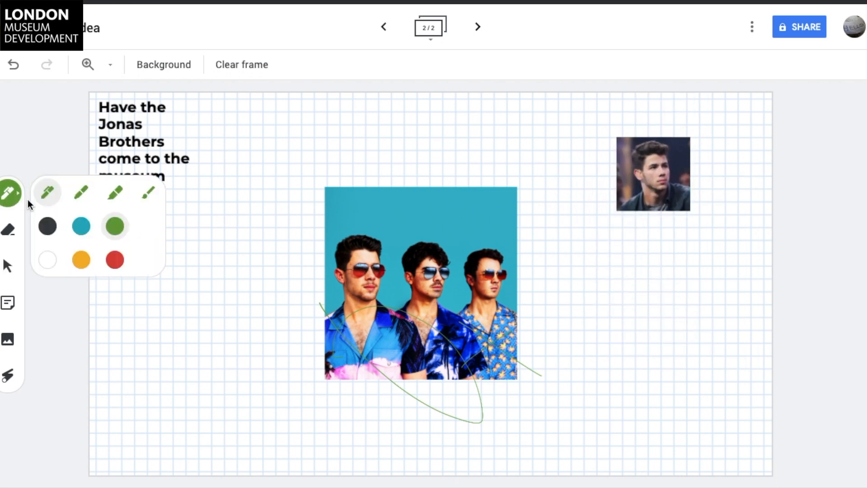
pyautogui.click(149, 195)
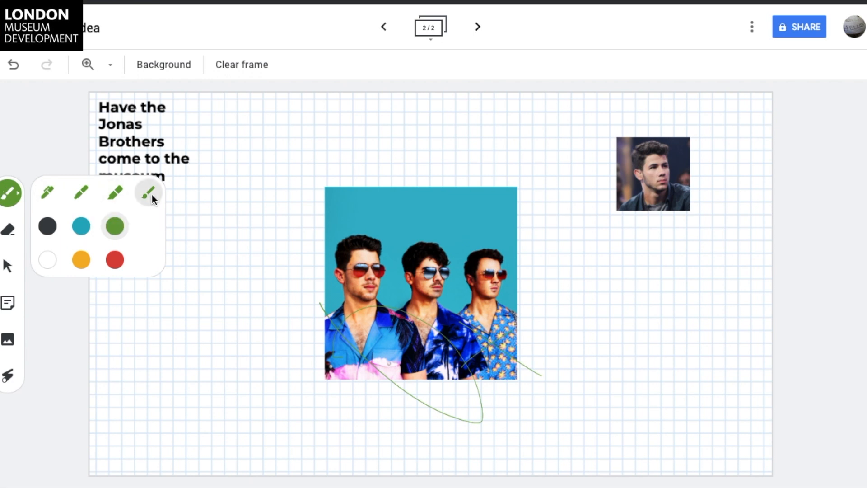
pyautogui.click(115, 259)
pyautogui.moveTo(610, 142); pyautogui.dragTo(747, 141)
pyautogui.moveTo(761, 197)
pyautogui.mouseDown()
pyautogui.moveTo(594, 176)
pyautogui.moveTo(597, 164)
pyautogui.moveTo(536, 172)
pyautogui.moveTo(380, 281)
pyautogui.moveTo(470, 300)
pyautogui.moveTo(386, 239)
pyautogui.mouseUp()
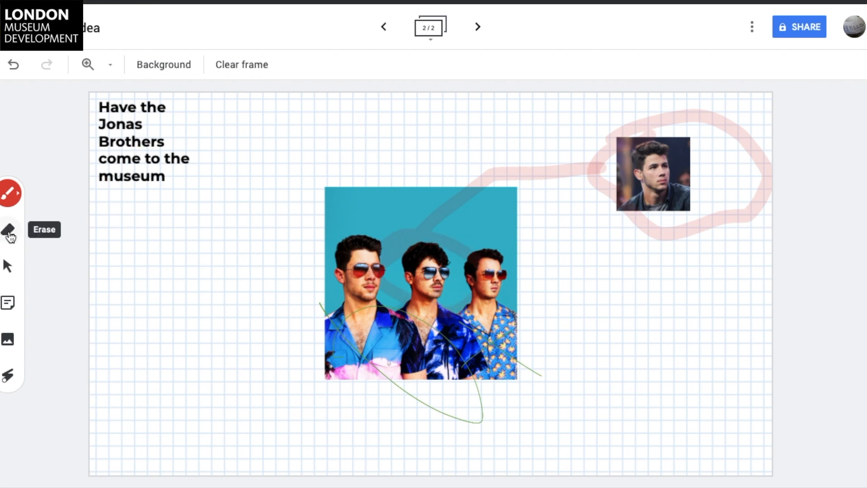
# Step: Delete the small portrait inside the red brush loop
pyautogui.click(14, 275)
pyautogui.click(453, 233)
pyautogui.click(665, 181)
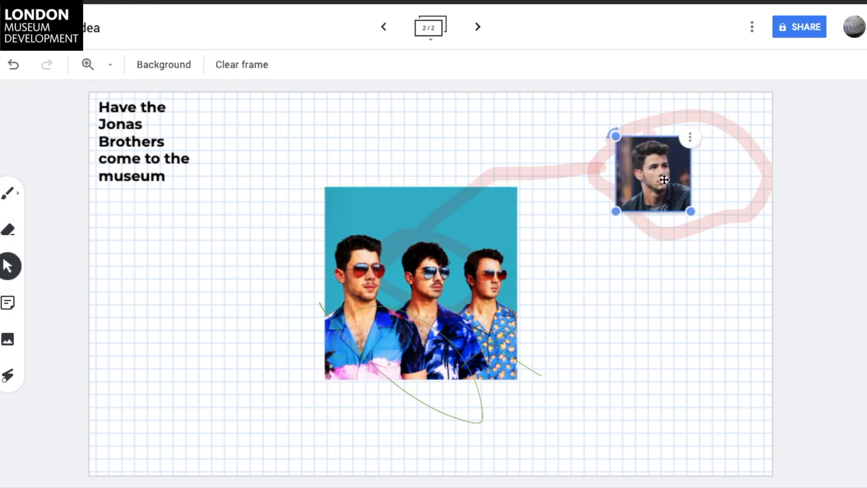
pyautogui.press('Delete')
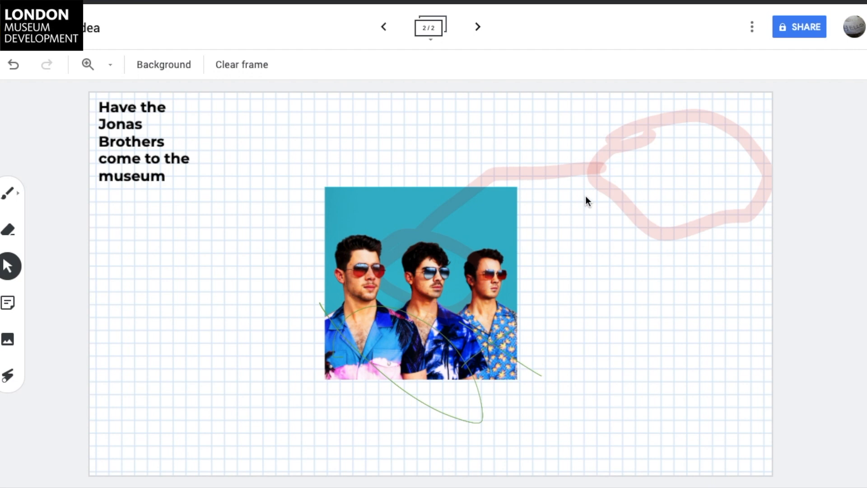
# Step: Open and save the museum note without edits, and erase the upper part of the red brush loop
pyautogui.doubleClick(110, 195)
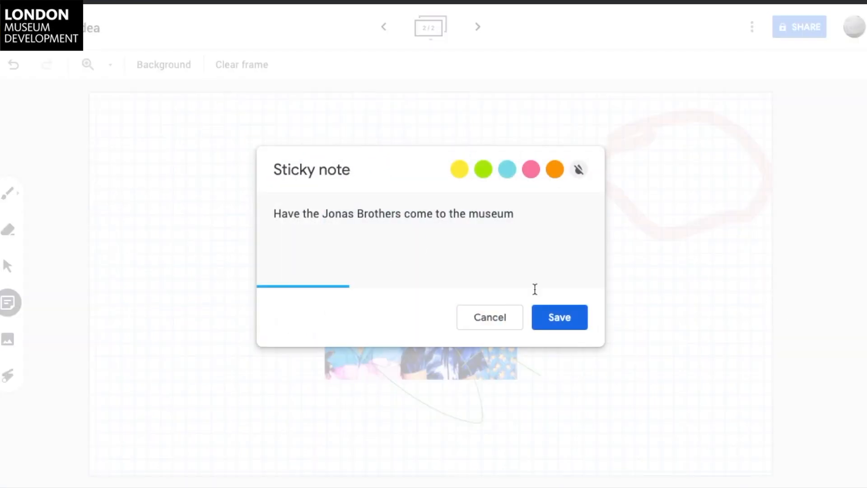
pyautogui.click(539, 320)
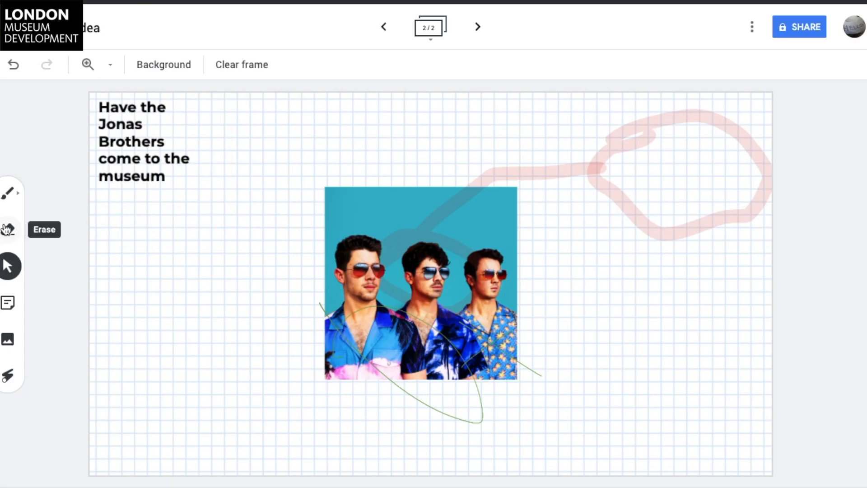
pyautogui.click(7, 230)
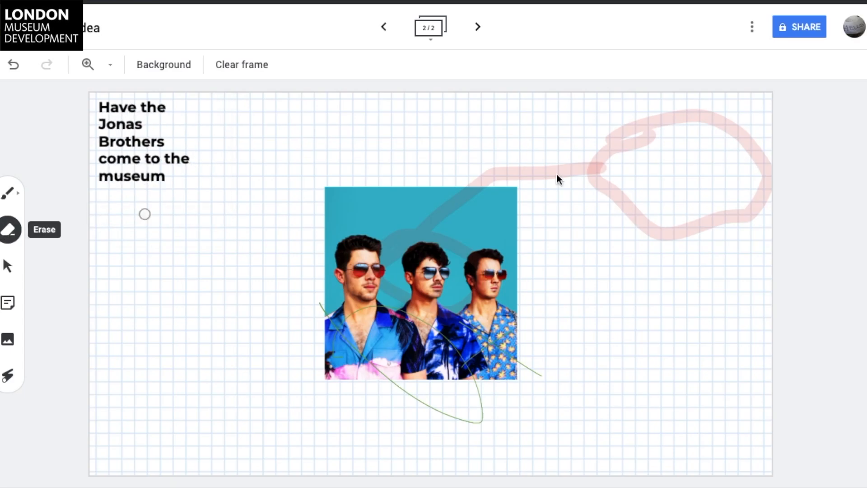
pyautogui.moveTo(606, 121)
pyautogui.mouseDown()
pyautogui.moveTo(662, 120)
pyautogui.moveTo(655, 141)
pyautogui.moveTo(620, 166)
pyautogui.moveTo(691, 145)
pyautogui.moveTo(699, 122)
pyautogui.moveTo(677, 108)
pyautogui.moveTo(755, 140)
pyautogui.mouseUp()
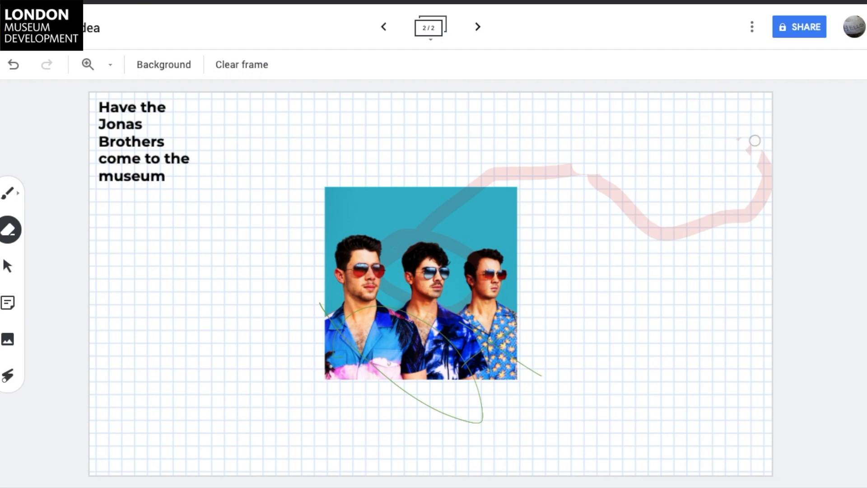
# Step: Return to the first frame, leave this Jam and open the "Digital Futures - Social Media Briefing" Jam
pyautogui.click(385, 28)
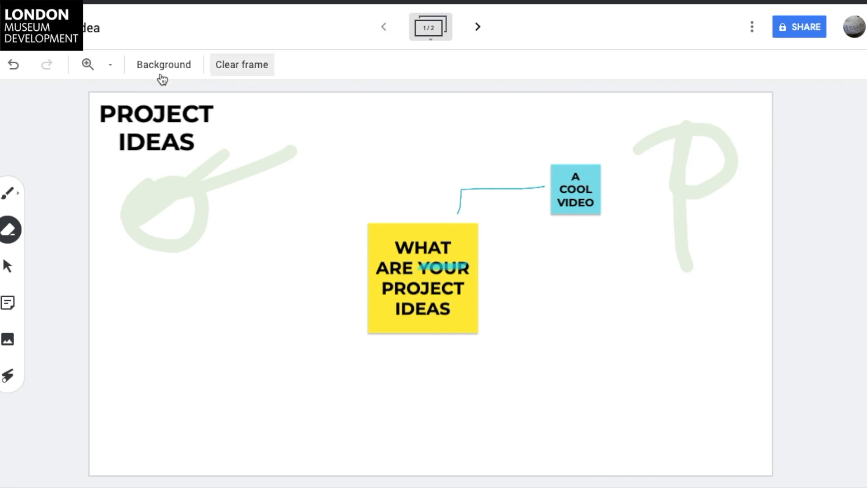
pyautogui.click(22, 30)
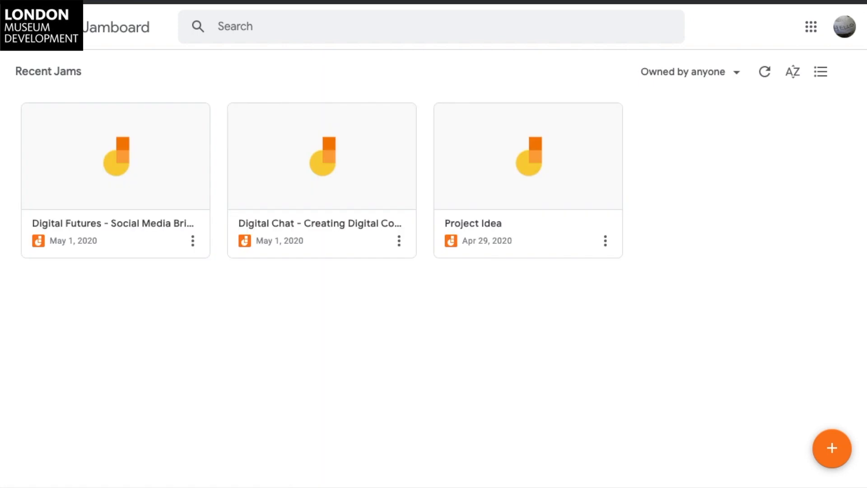
pyautogui.click(128, 189)
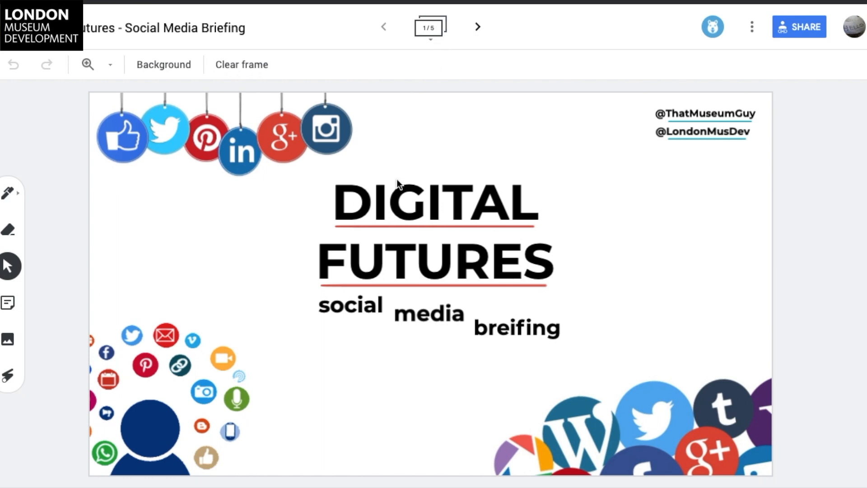
# Step: Look through the briefing's frames up to the fourth and go back to the "Social Media Examples" frame
pyautogui.click(478, 28)
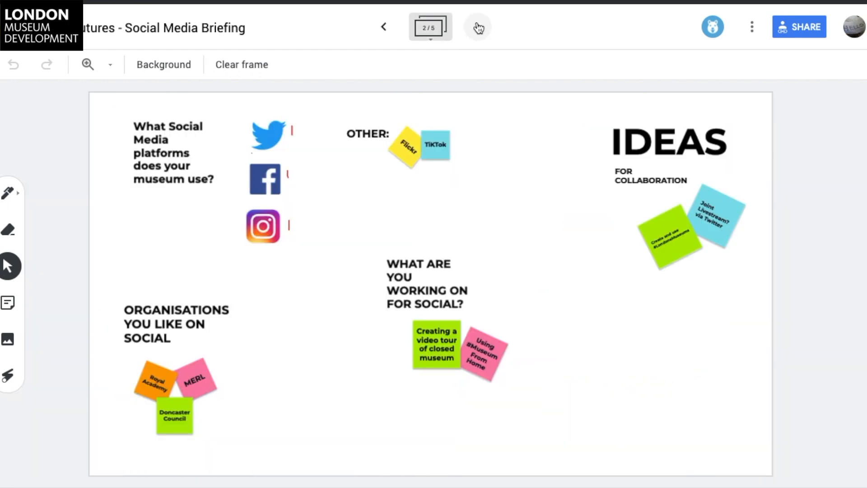
pyautogui.click(479, 28)
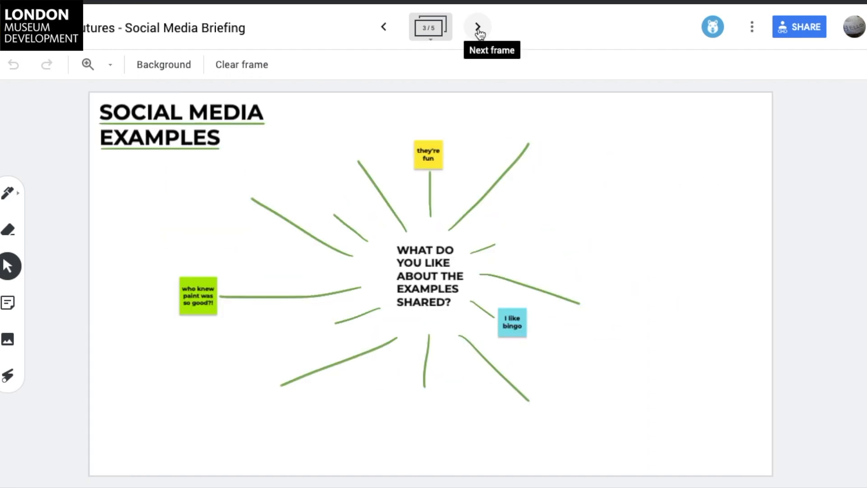
pyautogui.click(478, 28)
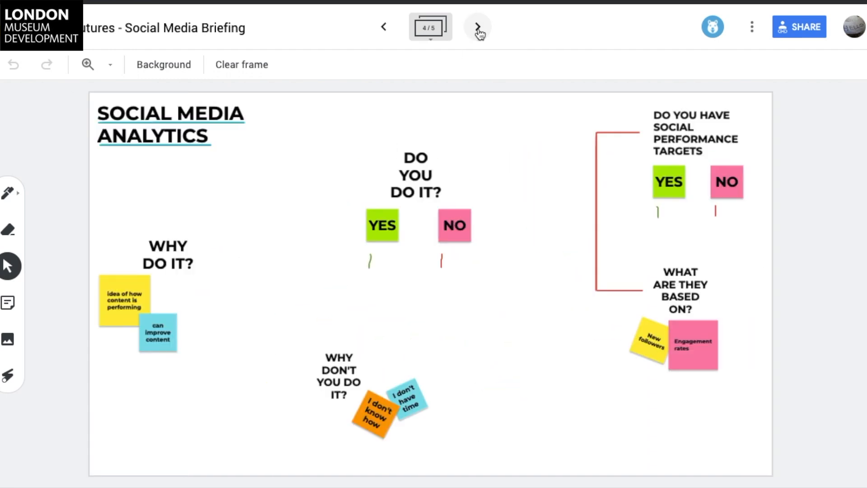
pyautogui.click(384, 35)
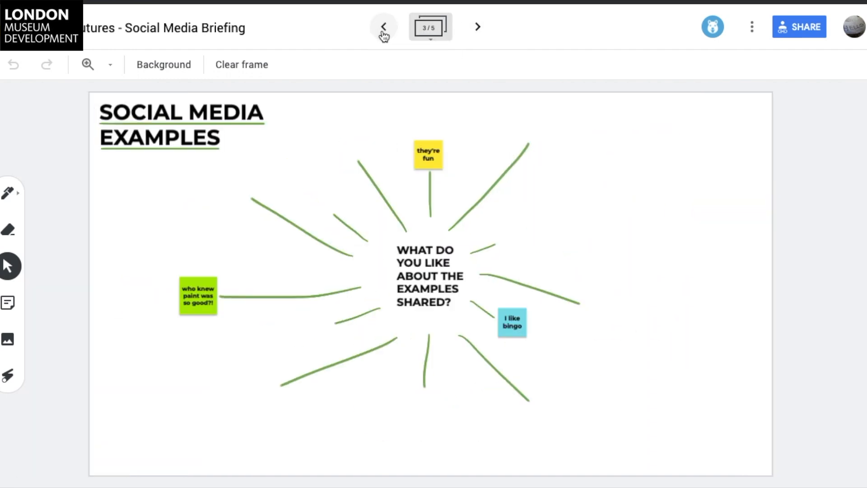